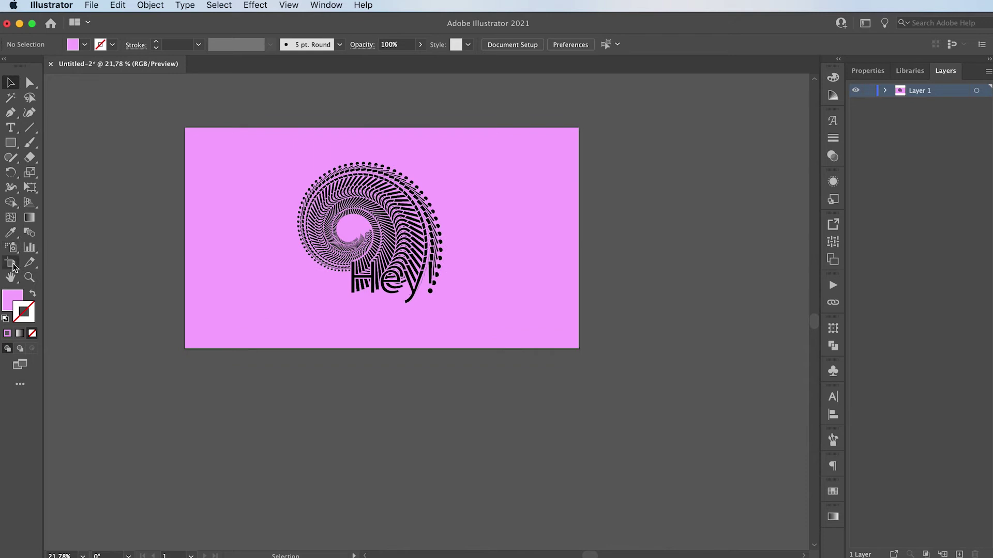
Duplicate the artboard with its artwork directly below the original and delete the spiral Hey! text from the copy.
left_click_drag(287, 277, 291, 503)
scroll(250, 350, "down", 3)
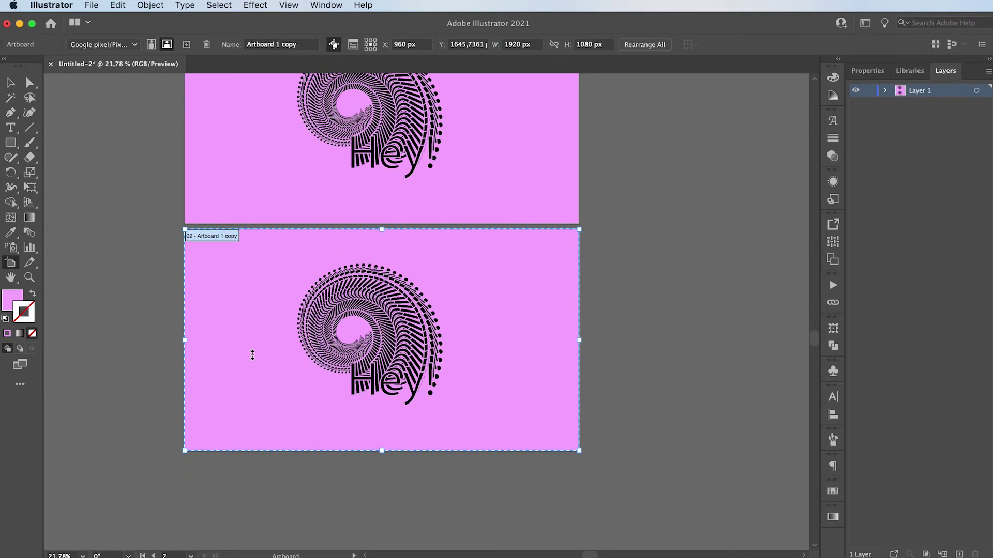
key("v")
key("Delete")
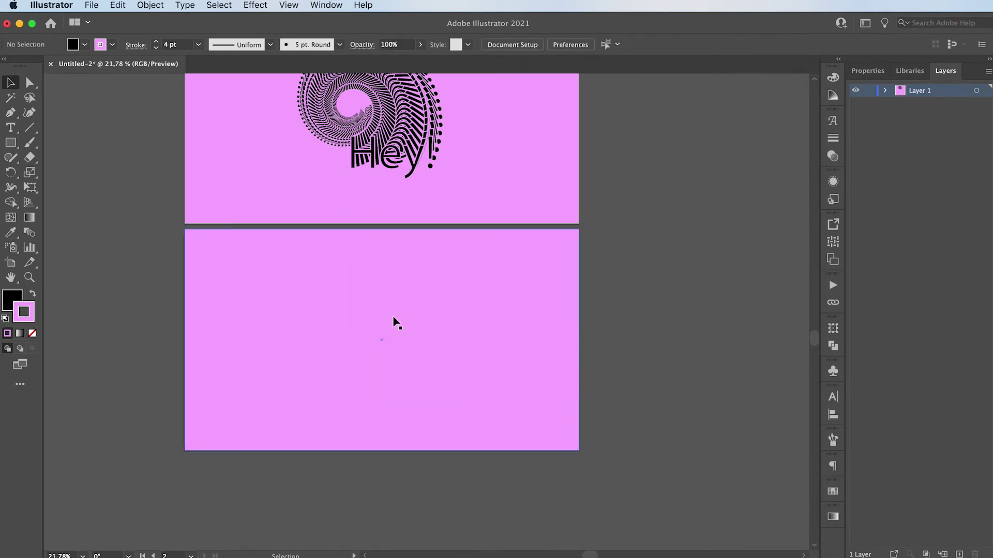
Change the fill of the copied artboard's background rectangle to black, 000000, and deselect it.
key("z")
left_click_drag(315, 331, 394, 311)
scroll(393, 311, "down", 2)
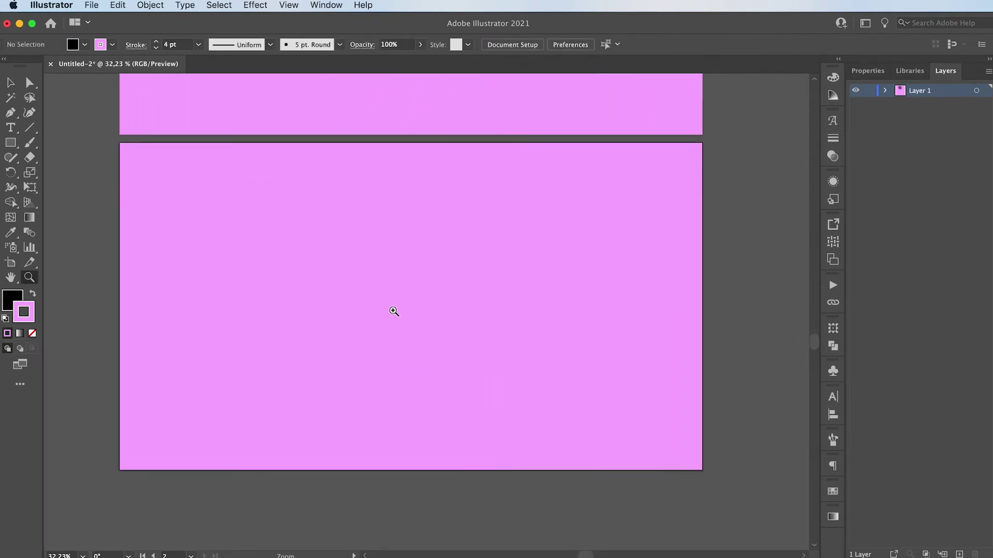
key("v")
left_click(243, 276)
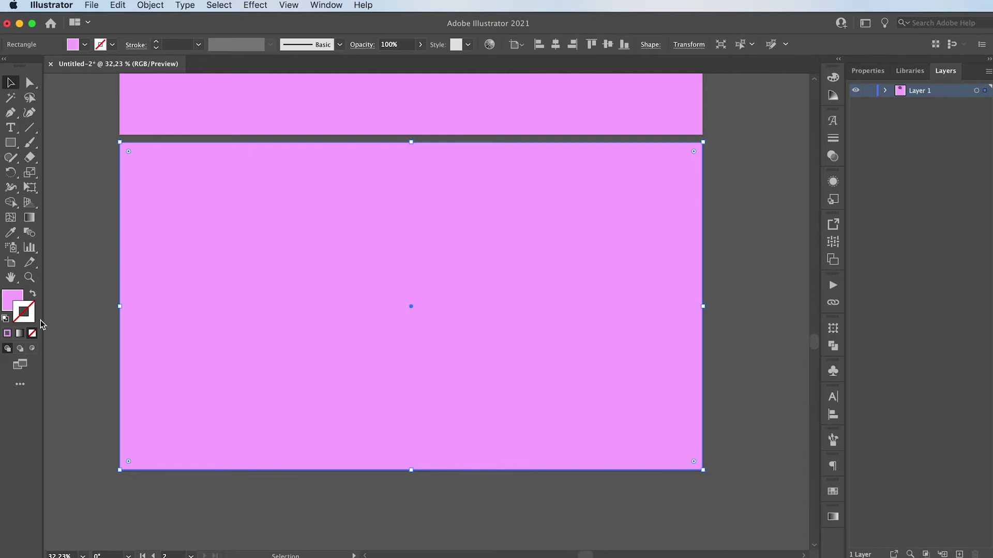
double_click(9, 300)
left_click_drag(315, 402, 297, 427)
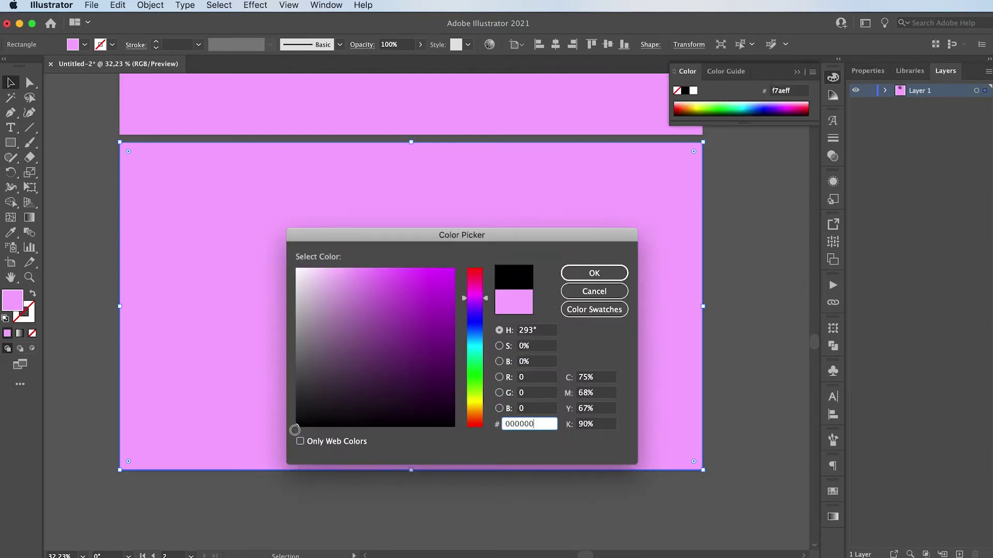
left_click(565, 274)
key("super+shift+a")
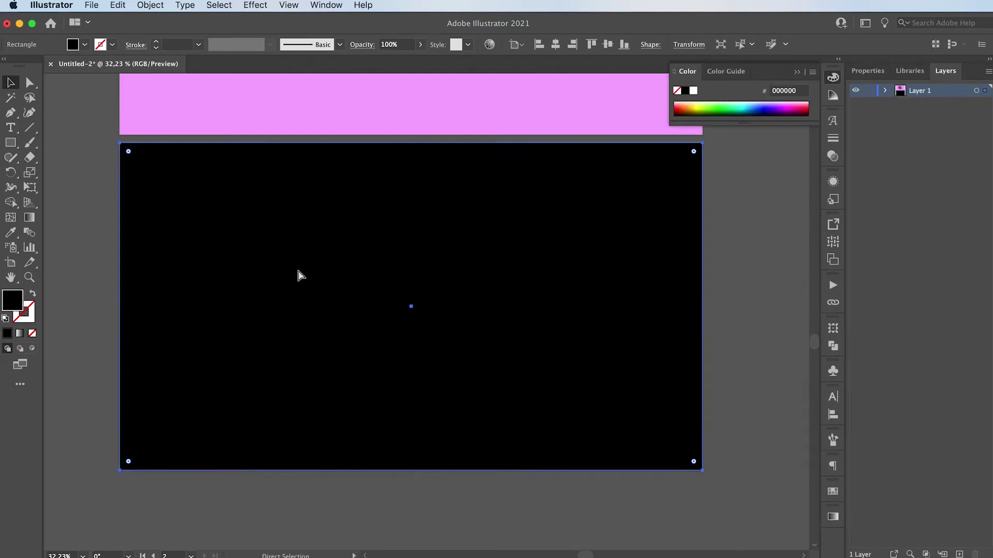
Add the text "Hey!" near the middle of the black artboard and give it a white fill.
left_click(8, 131)
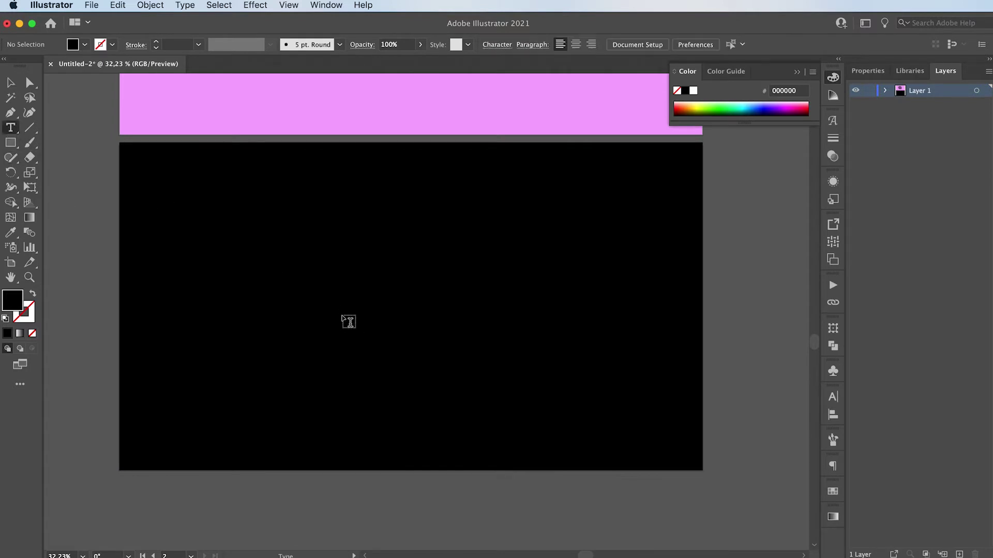
left_click(344, 316)
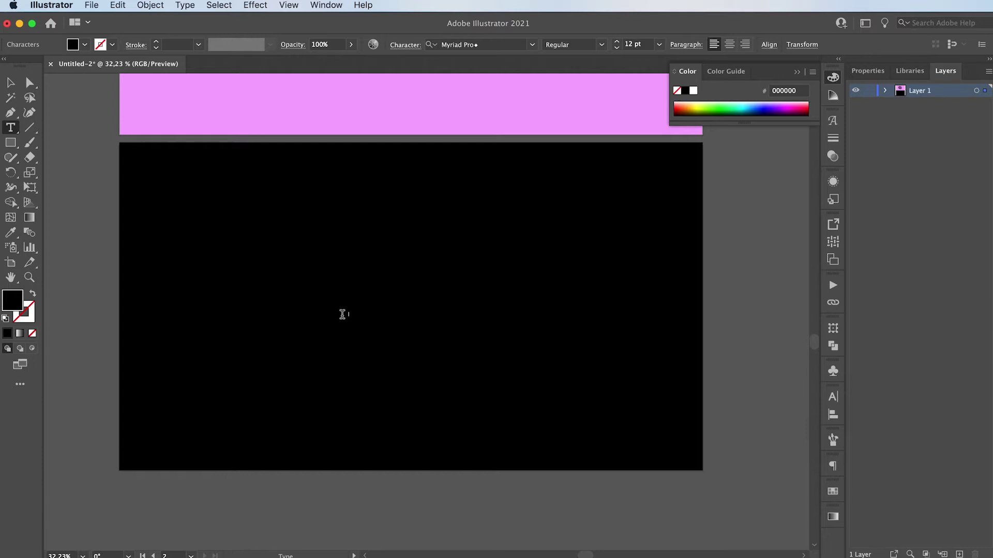
left_click(13, 84)
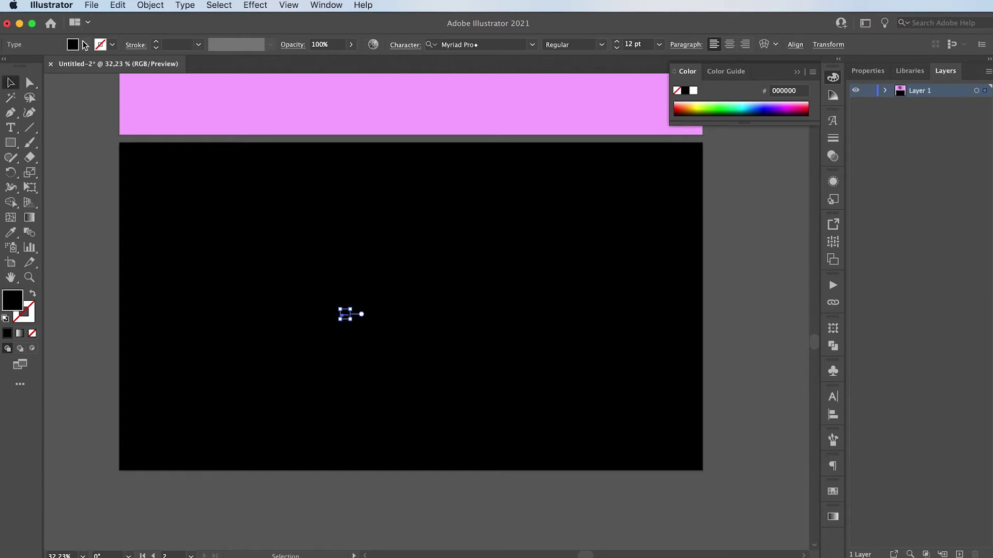
left_click(83, 43)
left_click(22, 65)
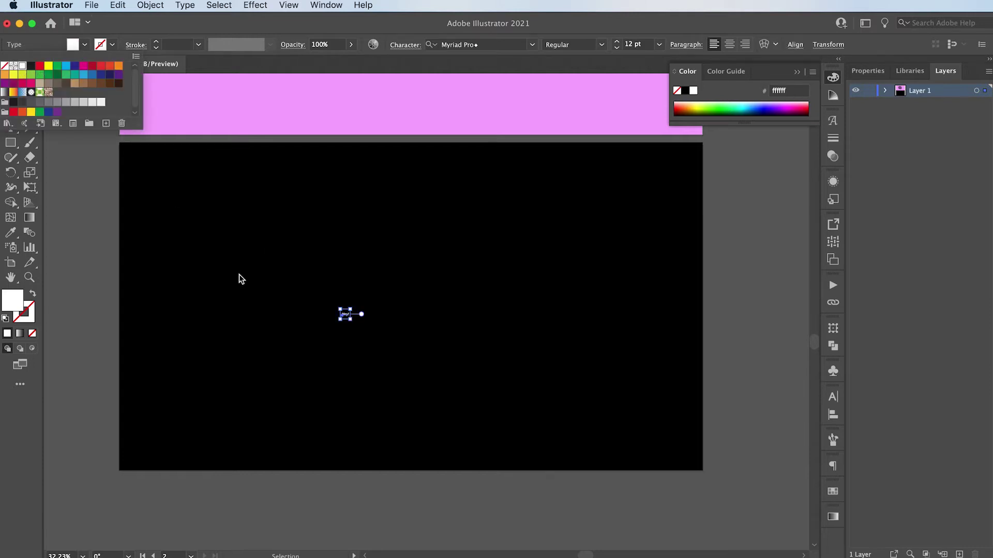
Enlarge the Hey! text to about 241 pt and reposition it near the middle of the black artboard.
left_click(346, 324)
left_click_drag(352, 320, 440, 368)
left_click_drag(399, 312, 365, 318)
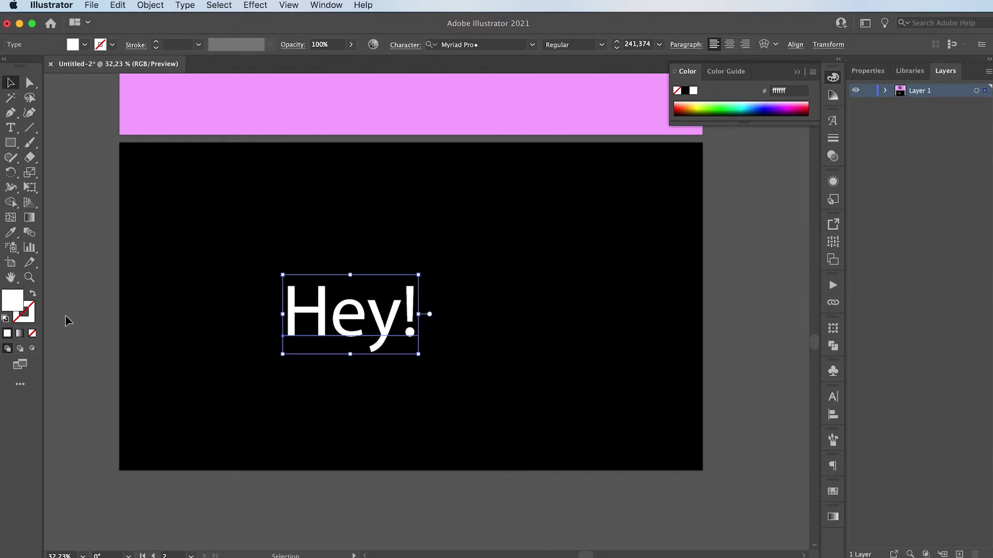
Apply a stroke to the Hey! text using the black swatch.
double_click(32, 313)
key("Return")
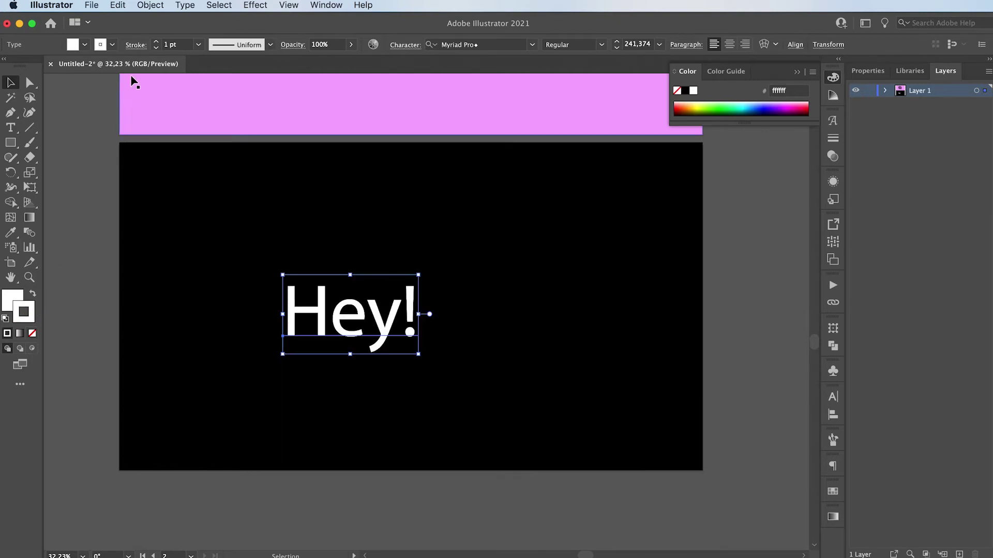
left_click(113, 45)
left_click(31, 66)
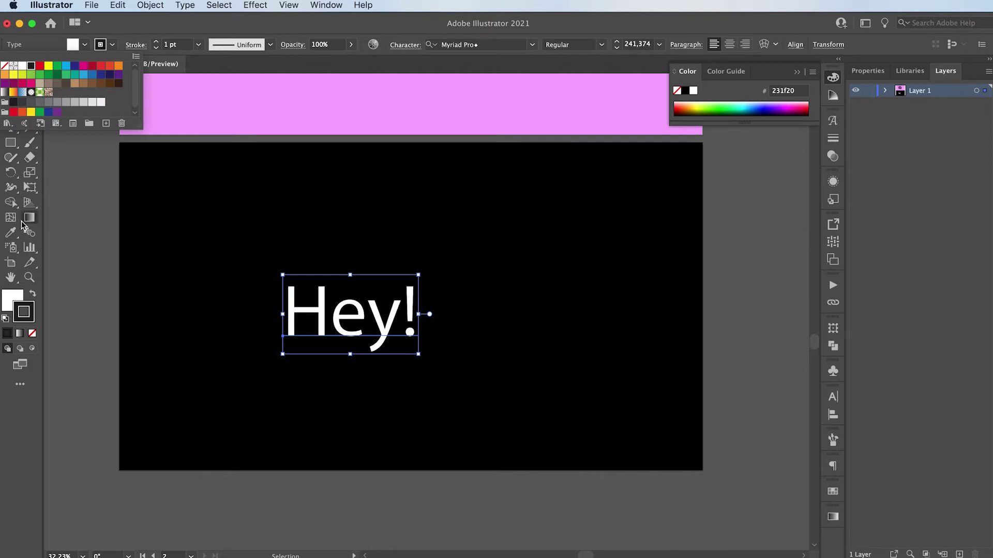
key("Escape")
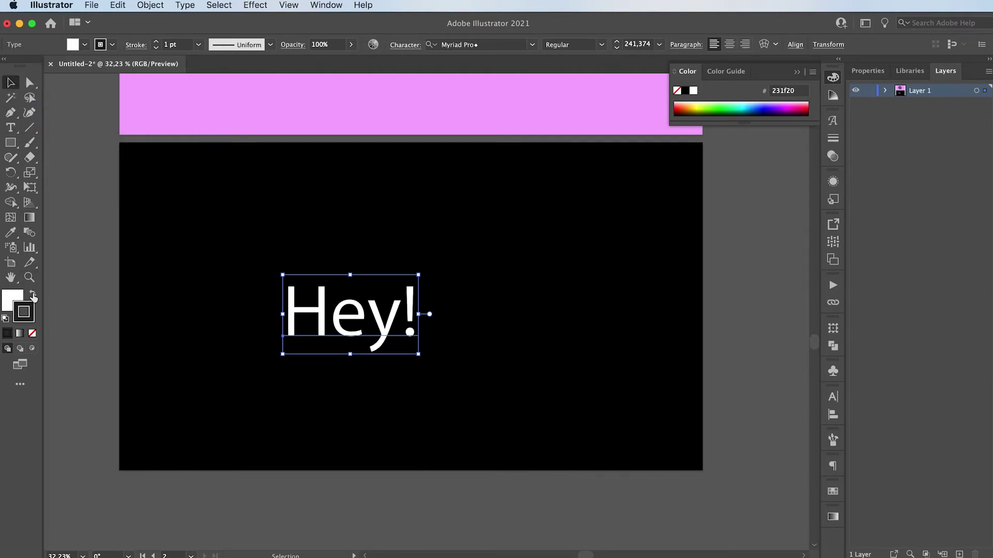
Swap the Hey! text's fill and stroke colours and set the stroke weight to 5 pt.
left_click(33, 296)
left_click(156, 42)
left_click(155, 42)
left_click(156, 42)
left_click(155, 42)
Set the Hey! text's fill to pure black, 000000, and move the text closer to the artboard's centre.
left_click(85, 45)
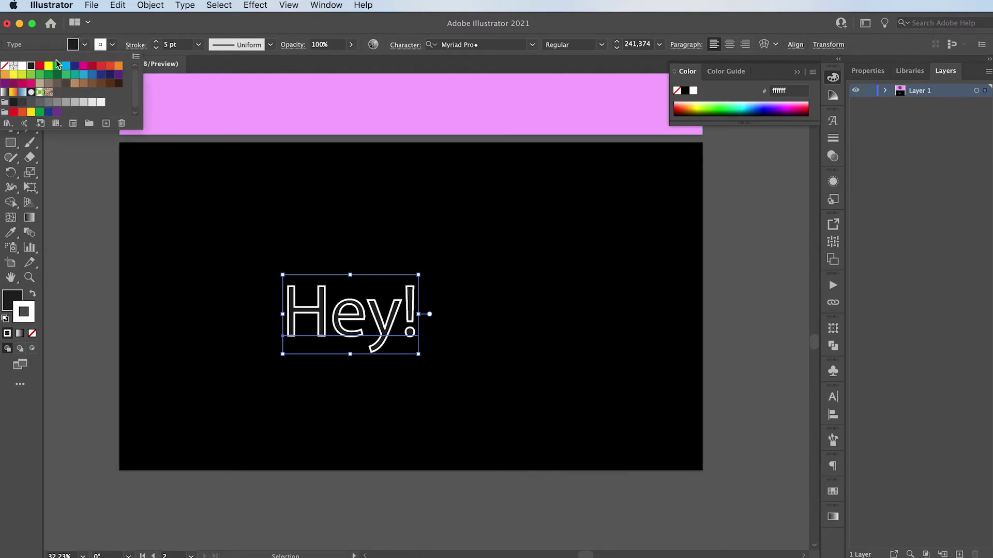
left_click(149, 24)
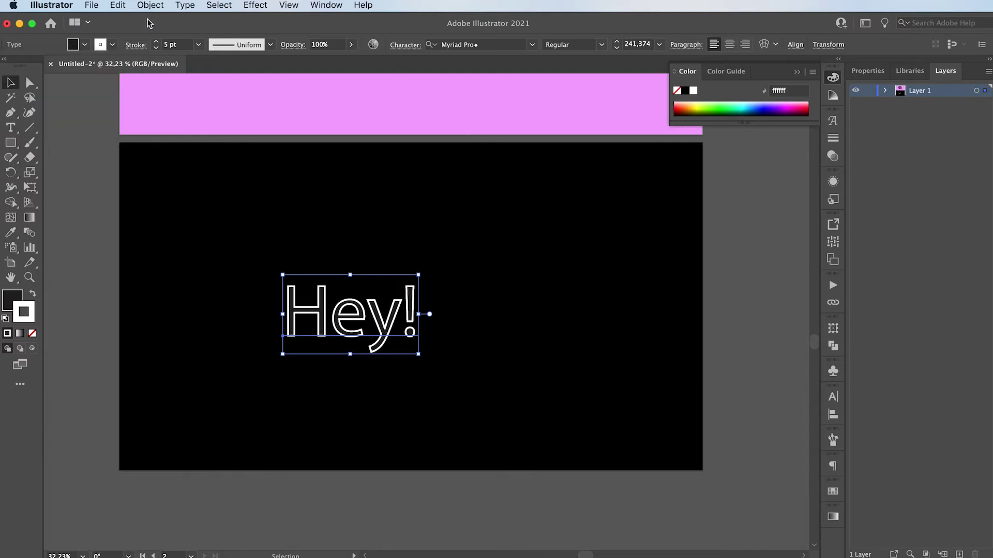
double_click(11, 302)
type("000000")
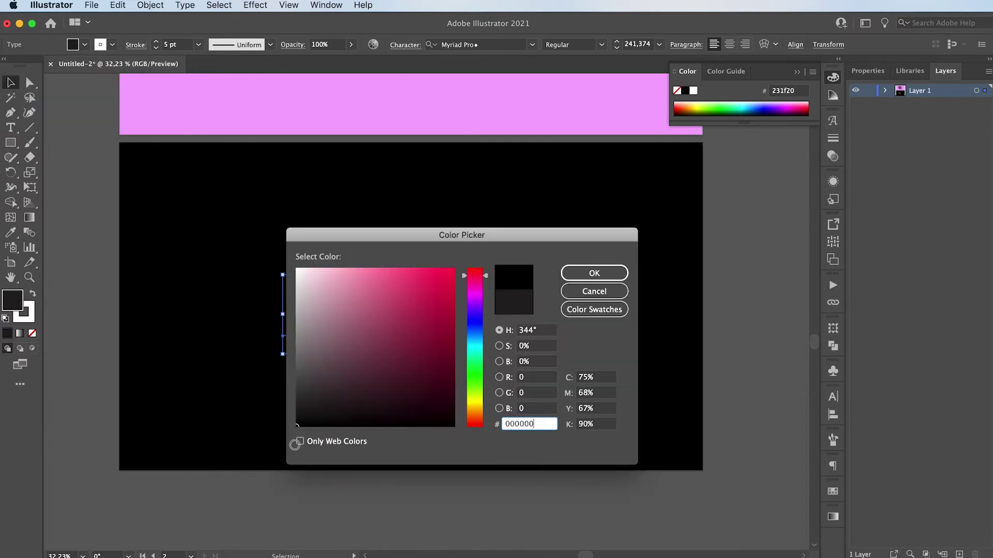
left_click(569, 273)
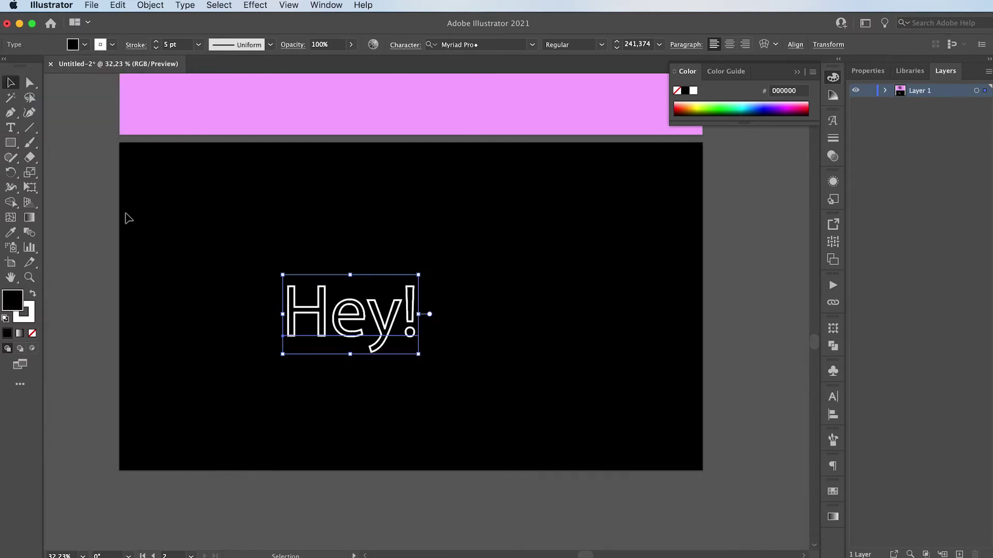
left_click(93, 217)
left_click_drag(392, 331, 437, 324)
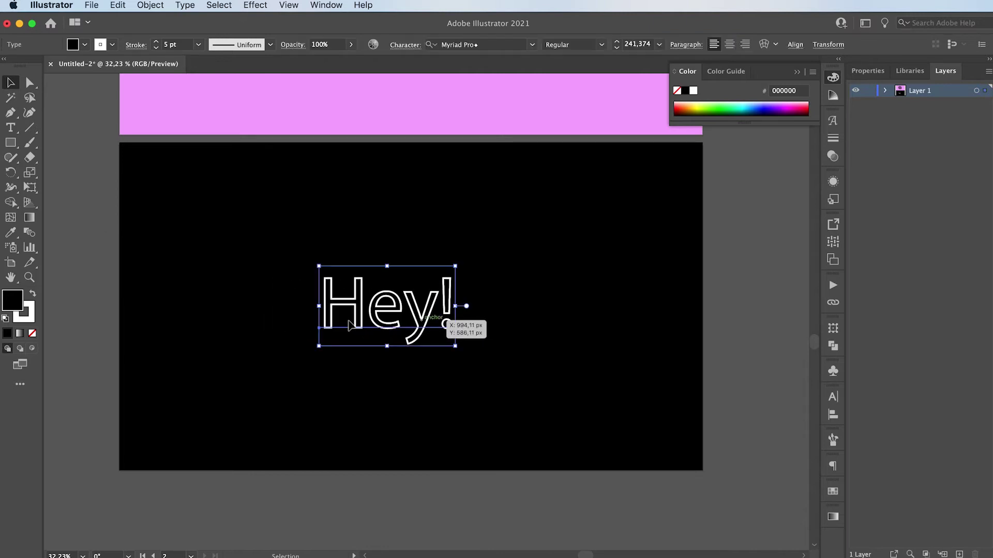
Start a Distort & Transform > Transform effect on the Hey! text and set the number of copies to 100.
left_click(255, 5)
mouse_move(373, 117)
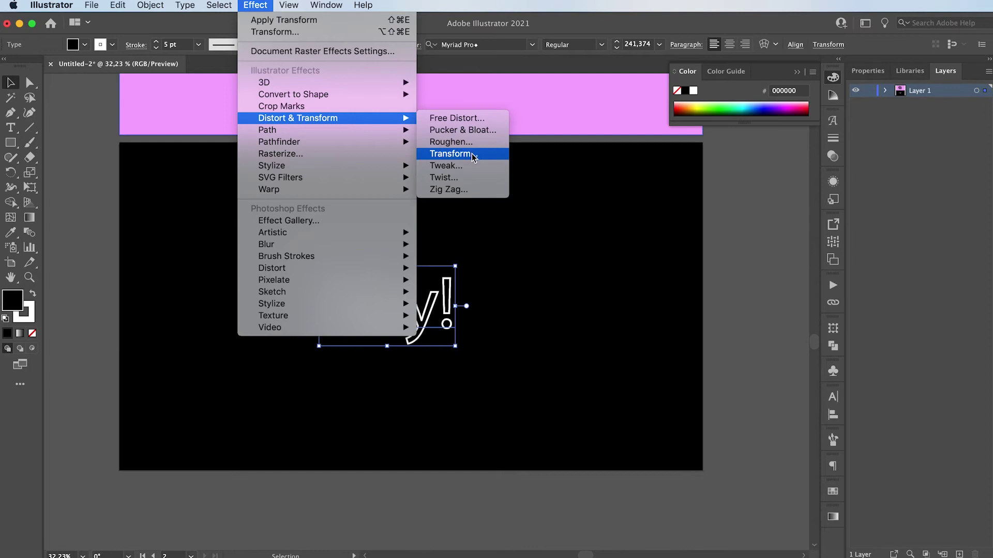
left_click(470, 153)
left_click_drag(690, 75, 711, 115)
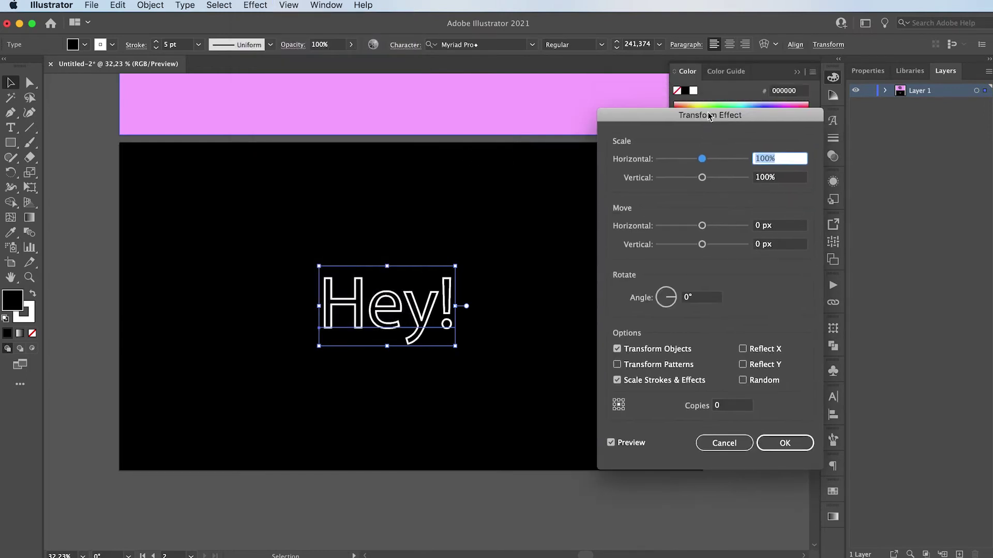
left_click(737, 406)
key("shift+Up")
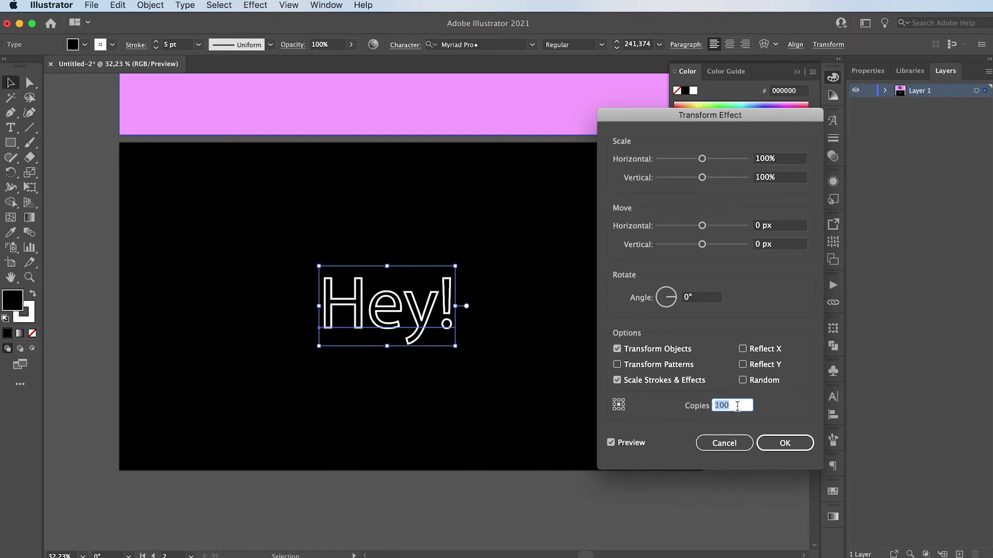
Set both the horizontal and vertical scale of the Transform effect to 95%.
left_click(759, 158)
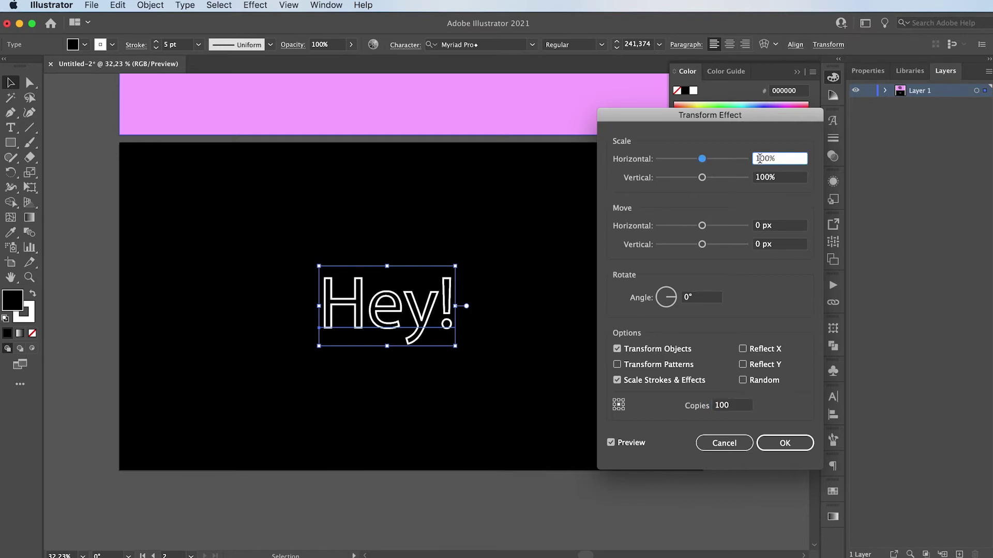
key("Down")
key("Down")
key("Down")
key("Down")
key("Down")
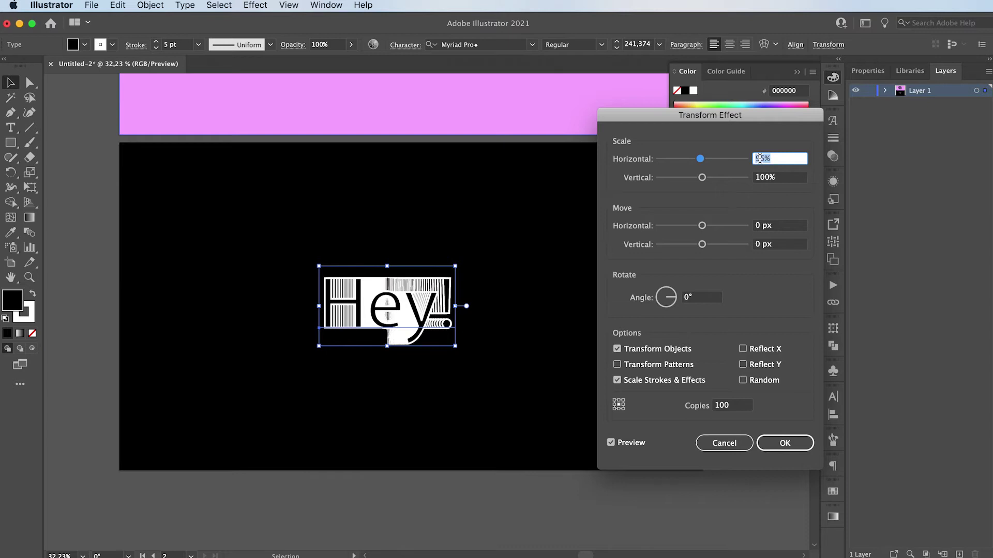
left_click(763, 178)
key("Down")
key("Down")
key("Down")
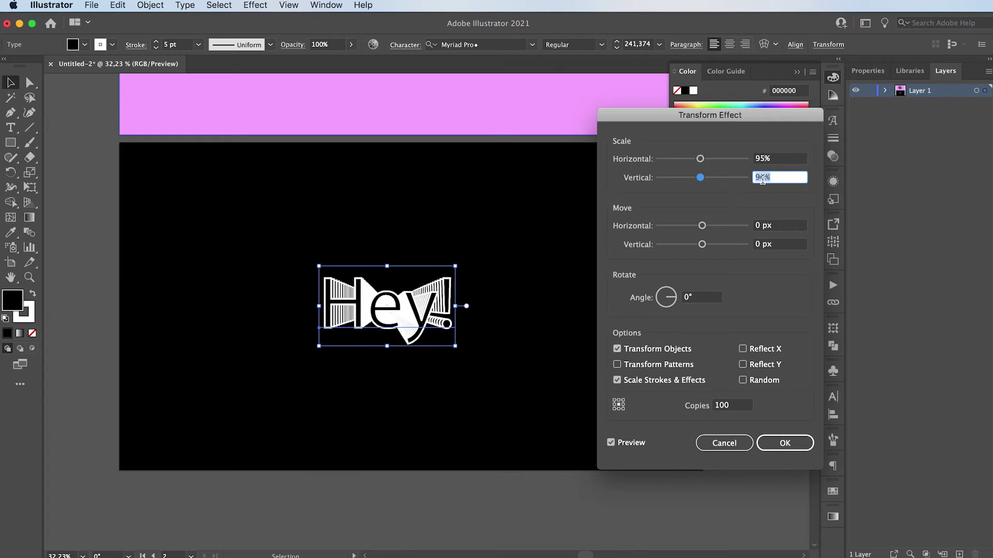
key("Down")
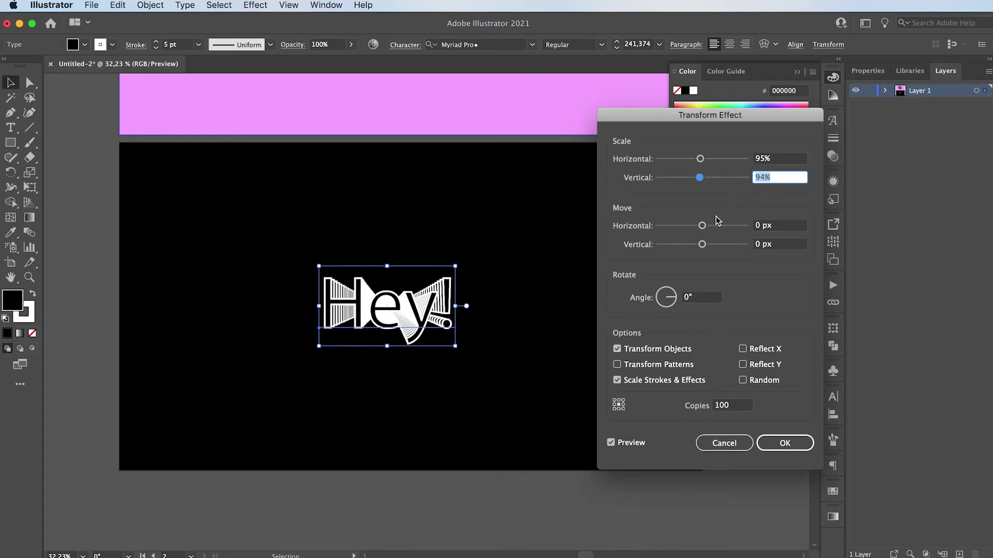
key("Up")
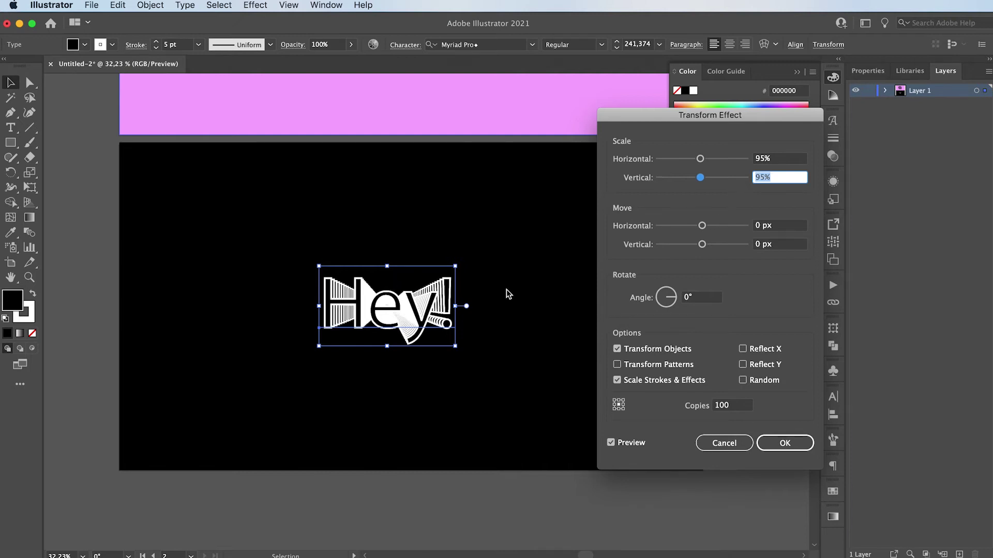
Set the Transform effect's move distances to 40 px horizontally and 30 px vertically.
left_click(762, 227)
key("shift+Up")
key("shift+Up")
key("shift+Up")
key("shift+Up")
left_click_drag(672, 116, 783, 128)
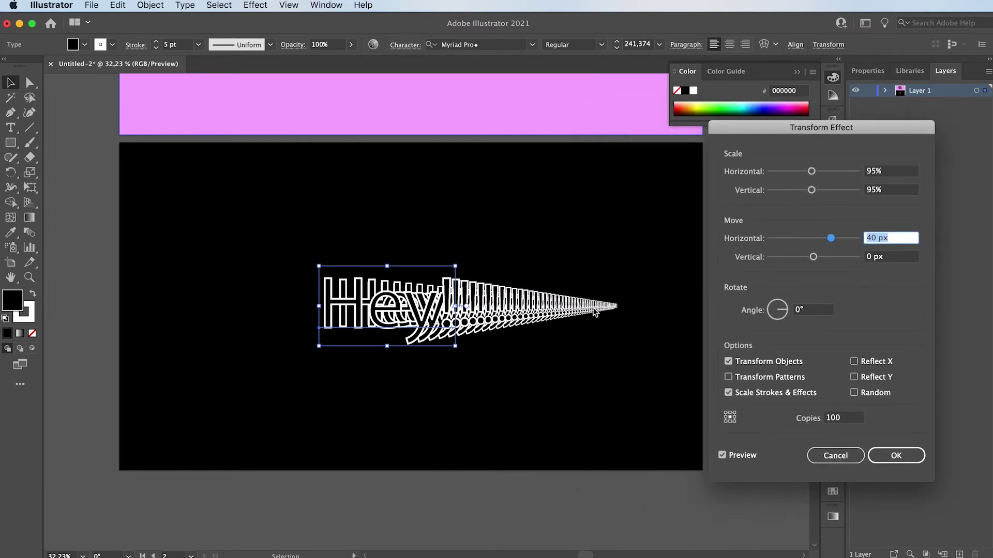
left_click(873, 258)
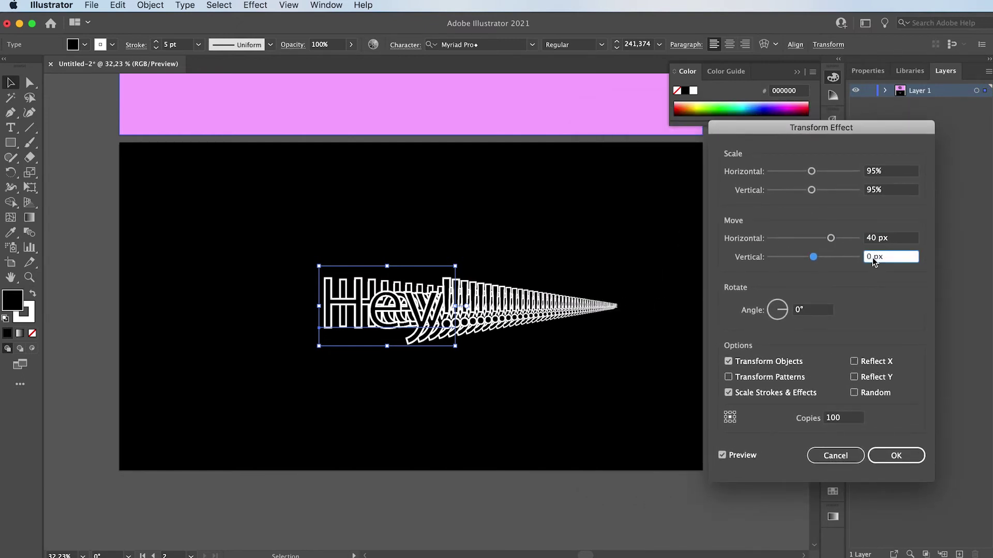
key("shift+Up")
key("shift+Up")
key("shift+Up")
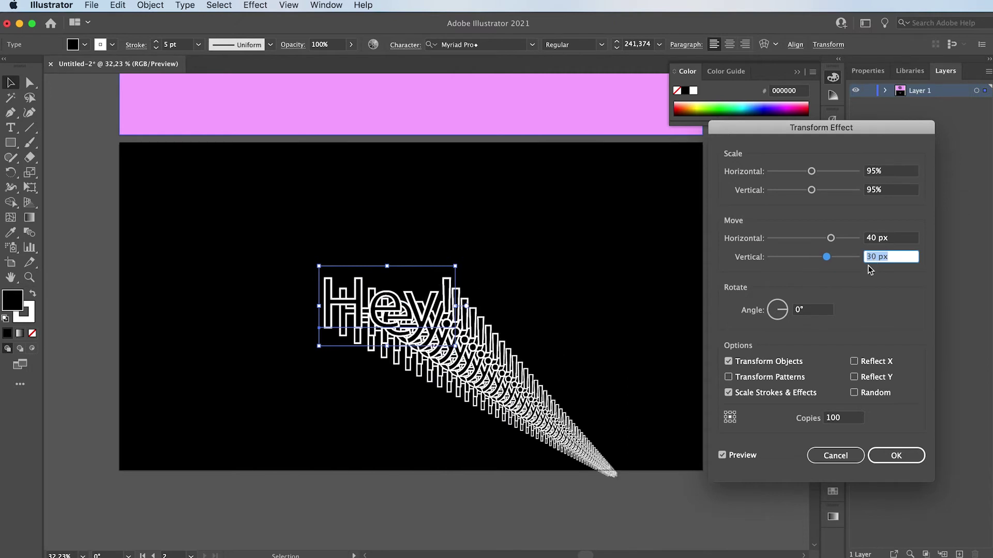
Set the Transform effect's rotation angle to 8°.
left_click(801, 310)
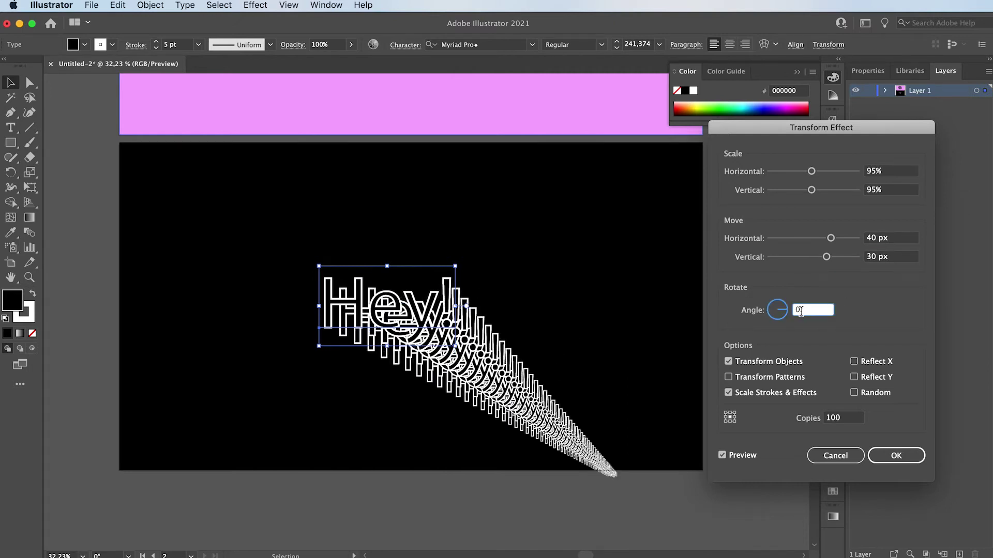
key("Up")
key("Up")
key("Up")
key("Up")
key("Up")
key("Up")
key("Up")
key("Up")
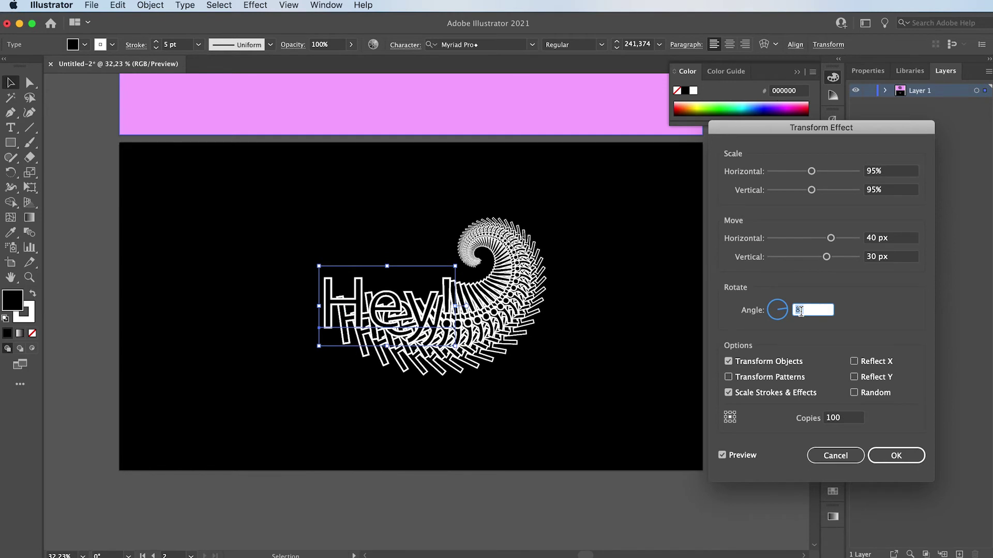
Try the Reflect X and Reflect Y options of the Transform effect one after the other, switching each off again.
left_click(854, 361)
left_click(854, 362)
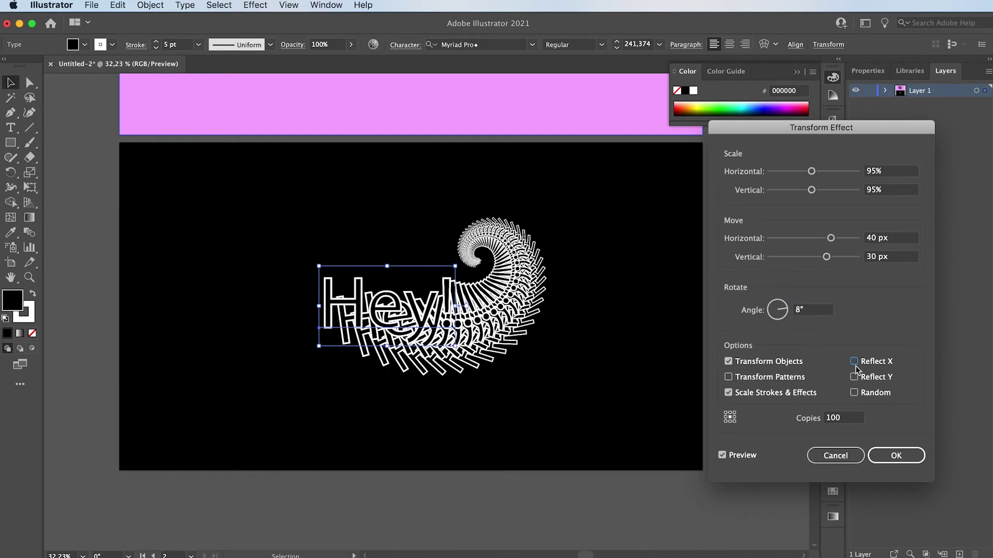
left_click(854, 377)
left_click(855, 378)
Enable the Random option of the Transform effect and set the horizontal move to 90 px.
left_click(854, 393)
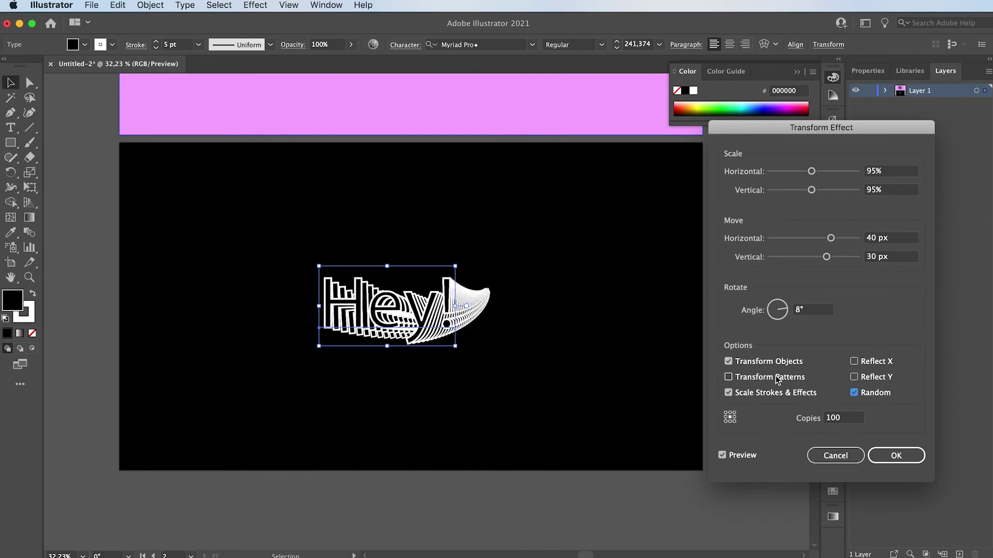
left_click(877, 238)
key("shift+Up")
key("shift+Up")
key("shift+Up")
key("shift+Up")
key("shift+Up")
key("shift+Up")
key("shift+Up")
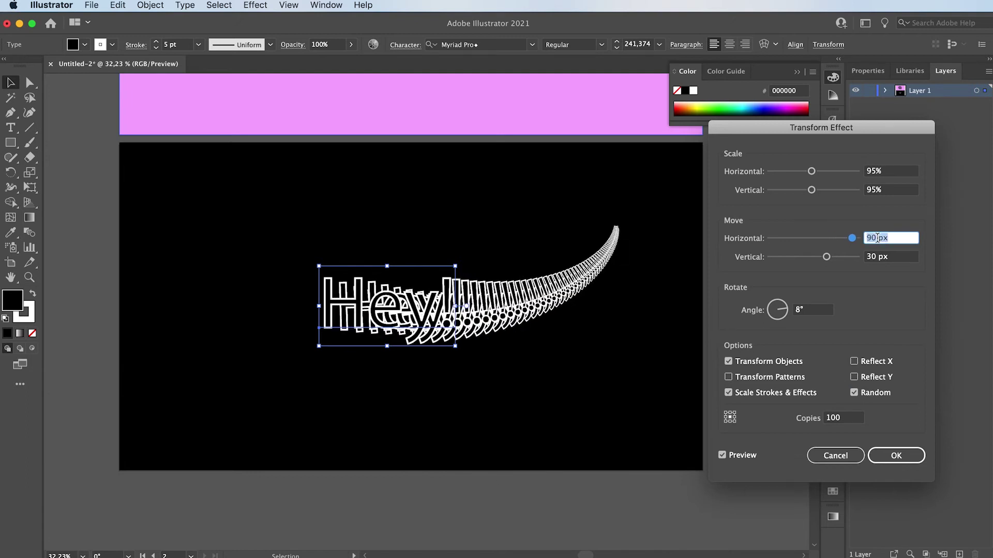
Set the Transform effect's vertical move distance to 110 px.
left_click(877, 256)
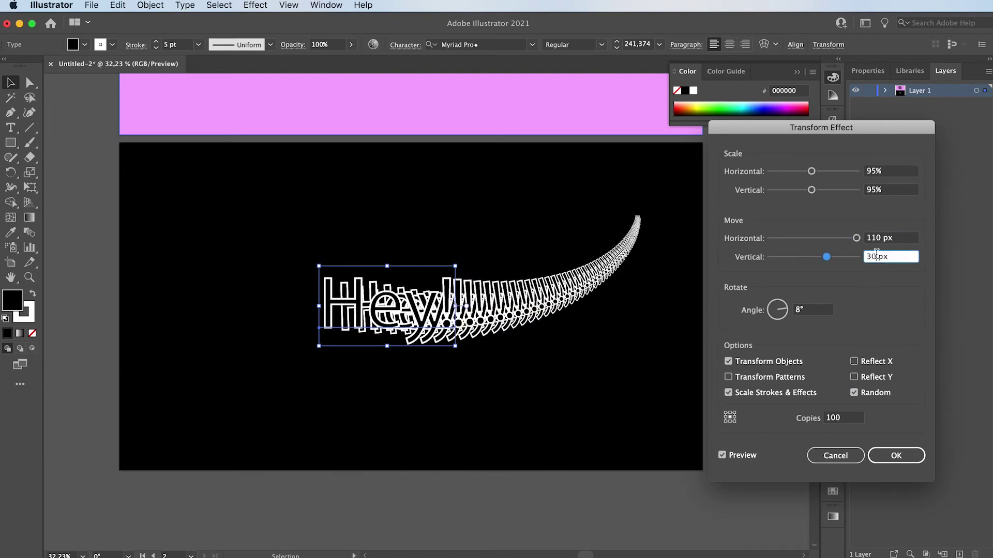
key("shift+Up")
key("shift+Up")
key("shift+Up")
key("shift+Up")
key("shift+Up")
key("shift+Up")
key("shift+Up")
key("shift+Up")
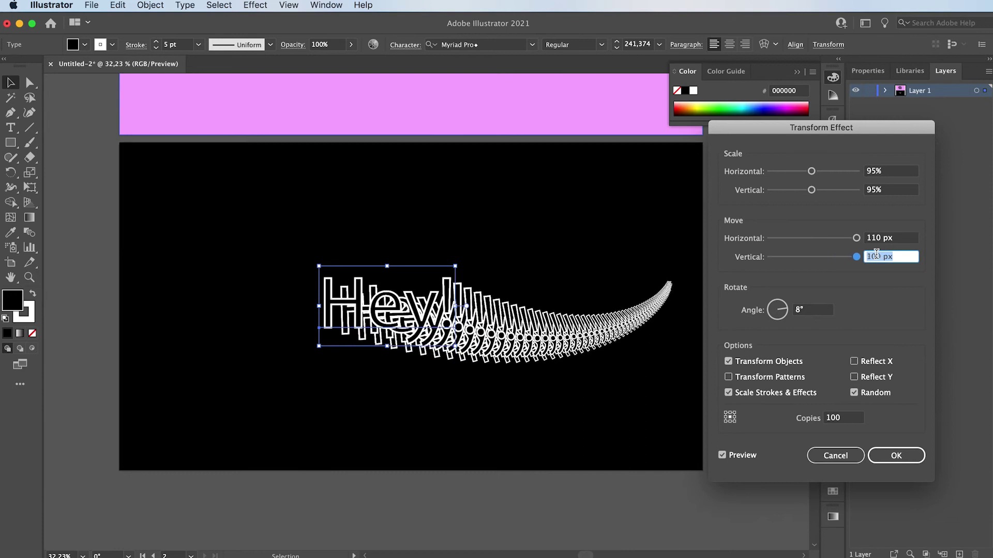
Set the Transform effect's rotation angle to 51° so the copies curl into a spiral.
left_click(800, 310)
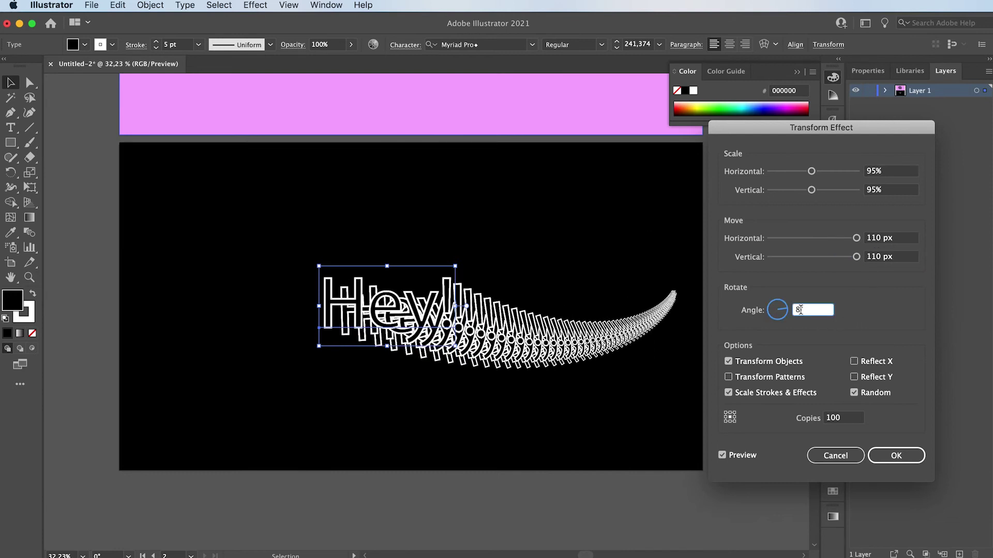
key("shift+Up")
key("shift+Up")
key("shift+Up")
key("shift+Up")
key("shift+Up")
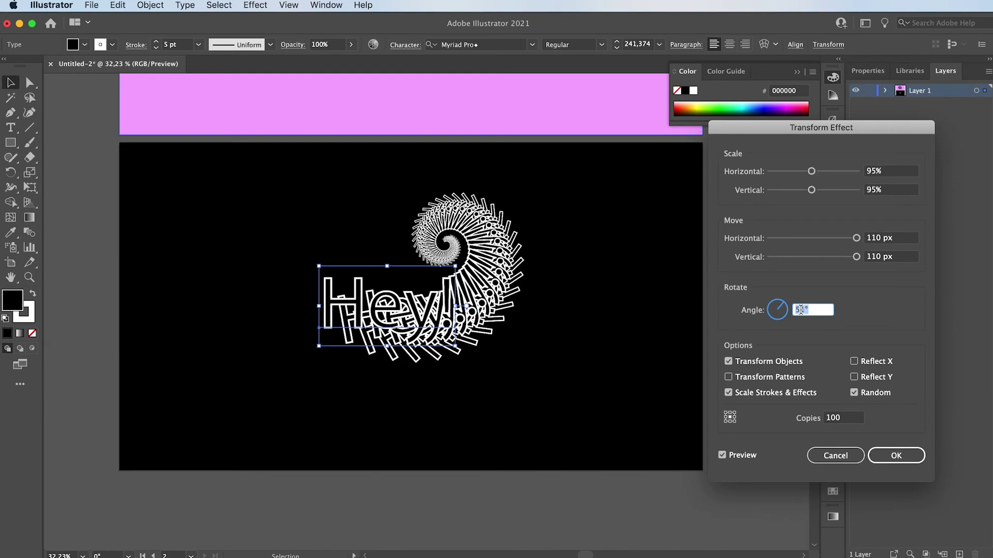
Set the Transform effect's vertical move distance to -120 px.
left_click(874, 257)
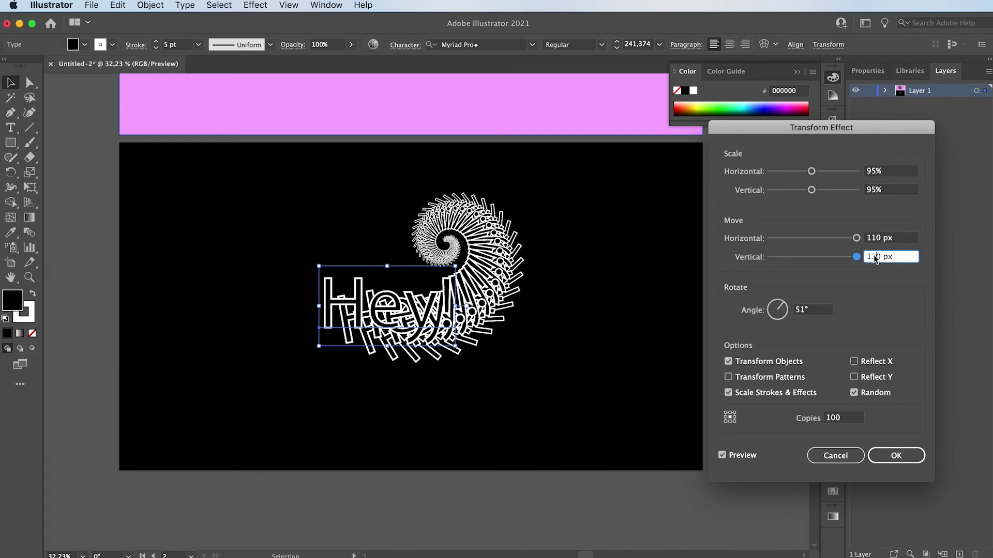
key("shift+Down")
key("shift+Down")
key("shift+Down")
key("shift+Down")
key("shift+Down")
key("shift+Down")
key("shift+Down")
key("shift+Down")
key("shift+Down")
key("shift+Down")
key("shift+Down")
key("shift+Down")
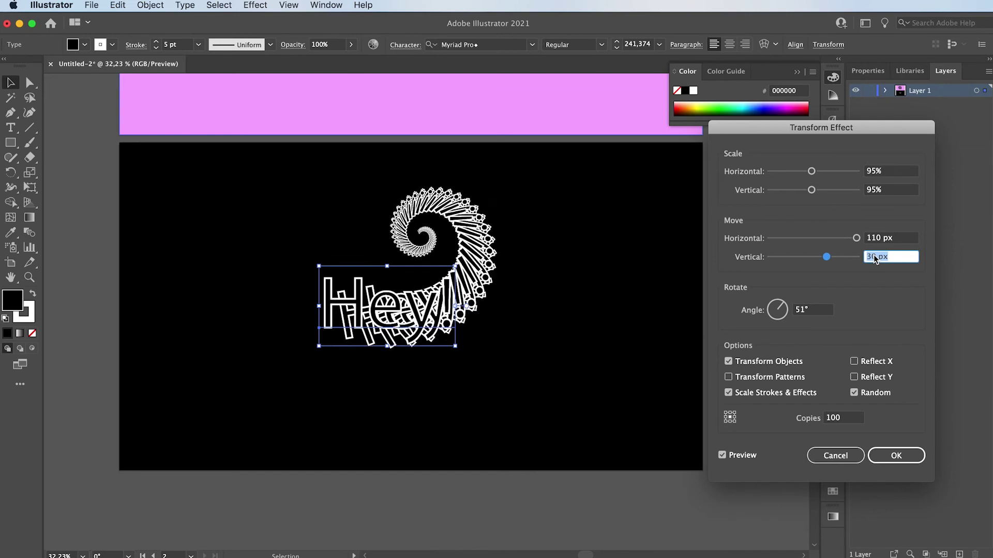
key("shift+Down")
key("shift+Down")
key("shift+Down")
key("shift+Down")
key("shift+Down")
key("shift+Down")
key("shift+Down")
key("shift+Down")
key("shift+Down")
key("shift+Down")
key("shift+Down")
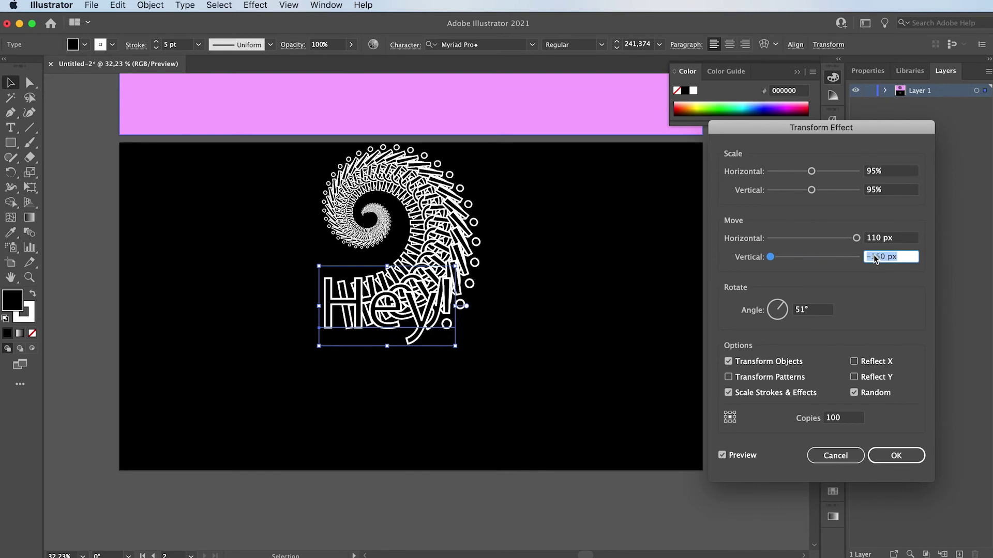
Set the Transform effect's horizontal move distance to 90 px.
left_click(883, 238)
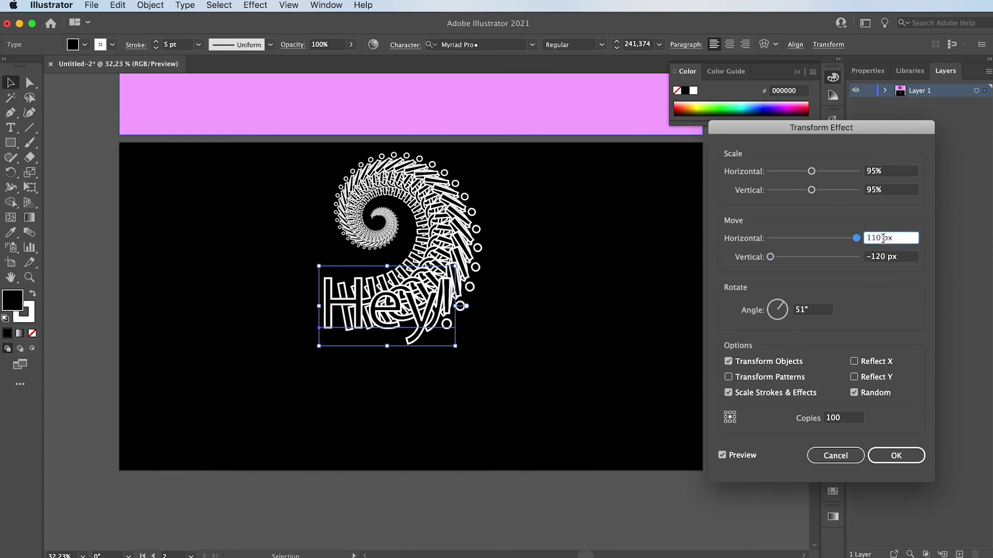
key("shift+Down")
key("shift+Down")
key("shift+Down")
key("shift+Down")
key("shift+Up")
key("shift+Up")
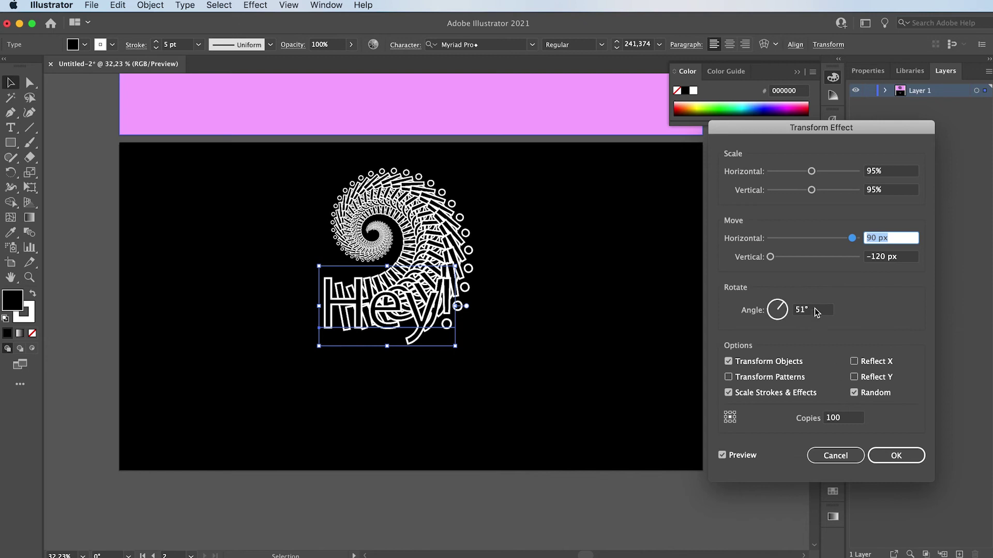
Set the Transform effect's rotation angle to 50° and try reducing the number of copies to 40.
left_click(800, 310)
key("shift+Up")
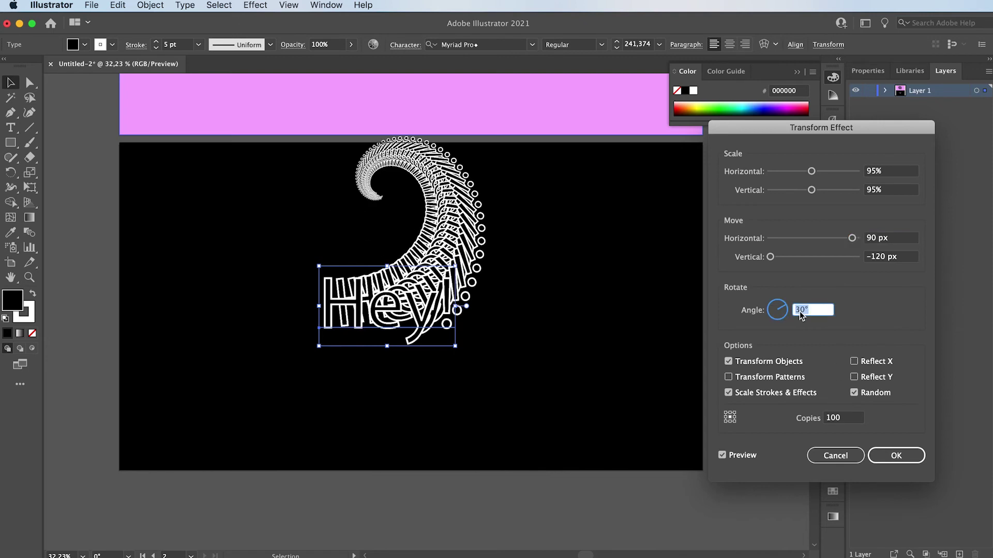
key("shift+Down")
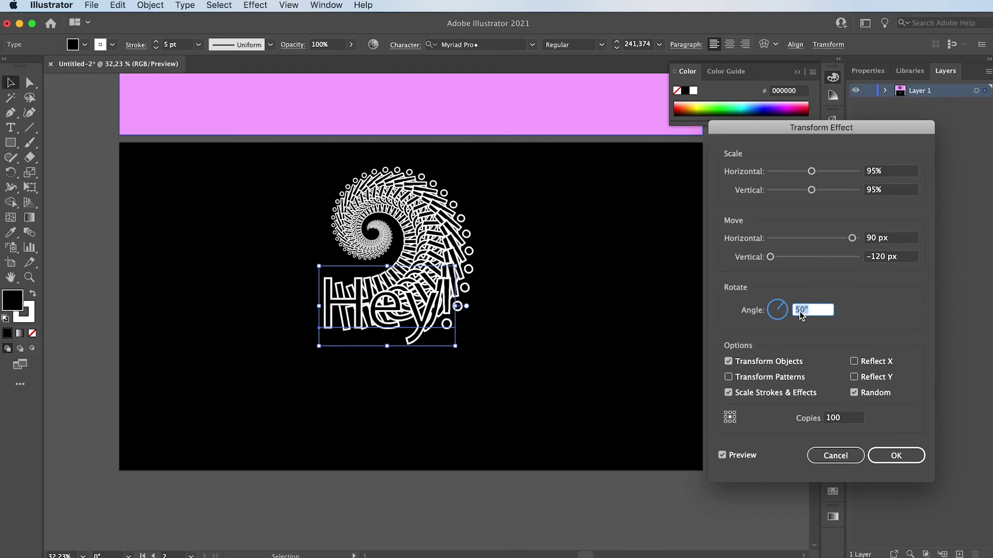
left_click(842, 418)
key("shift+Down")
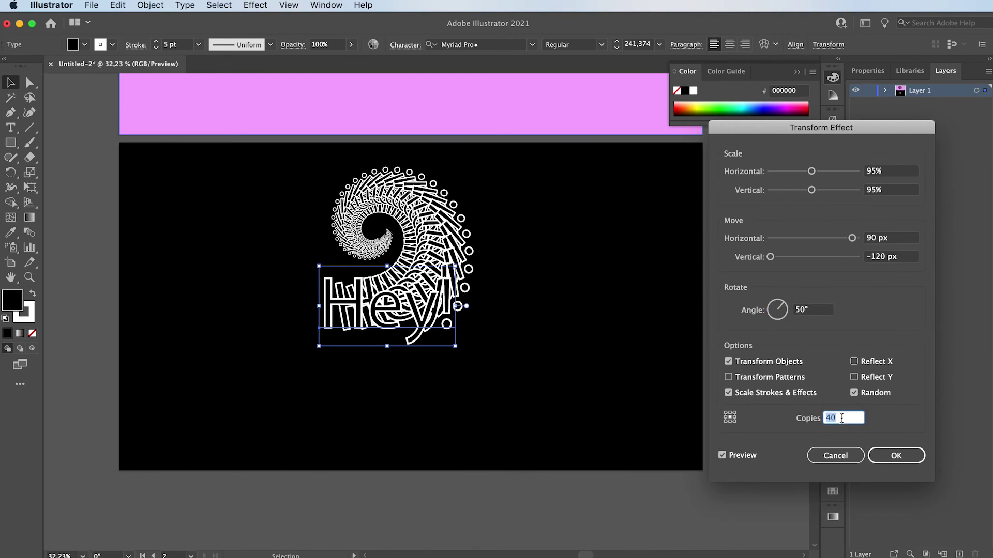
Apply the Transform effect, move the spiral text slightly down and to the right on the black artboard, and deselect it.
left_click(891, 453)
left_click_drag(434, 248, 460, 283)
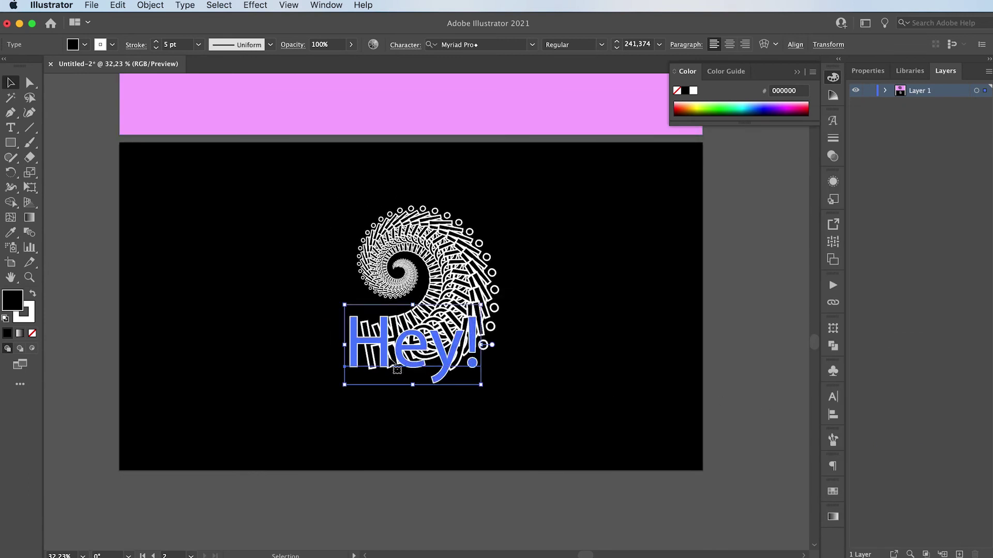
left_click(461, 419)
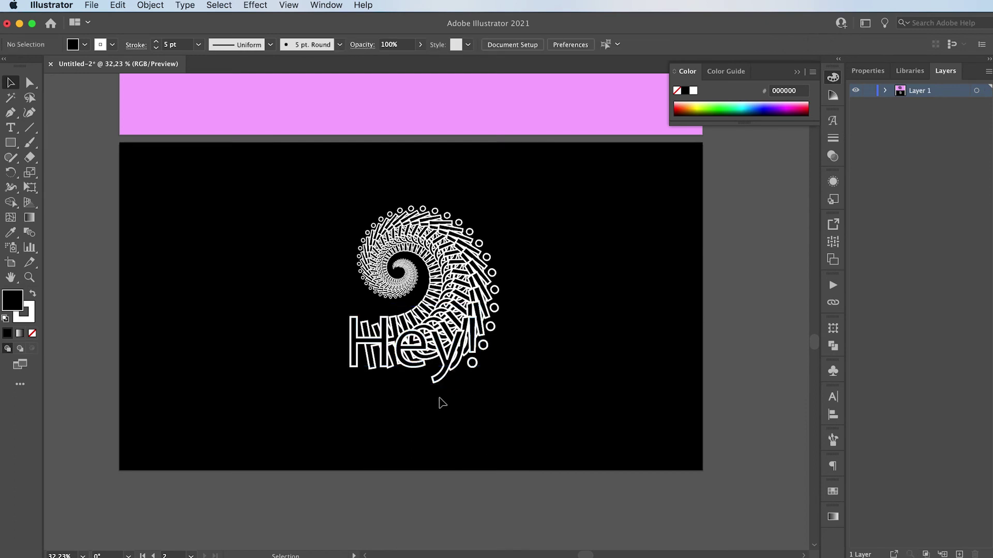
Replace the "Hey!" text with "MVX" and shift it slightly to the left.
double_click(437, 358)
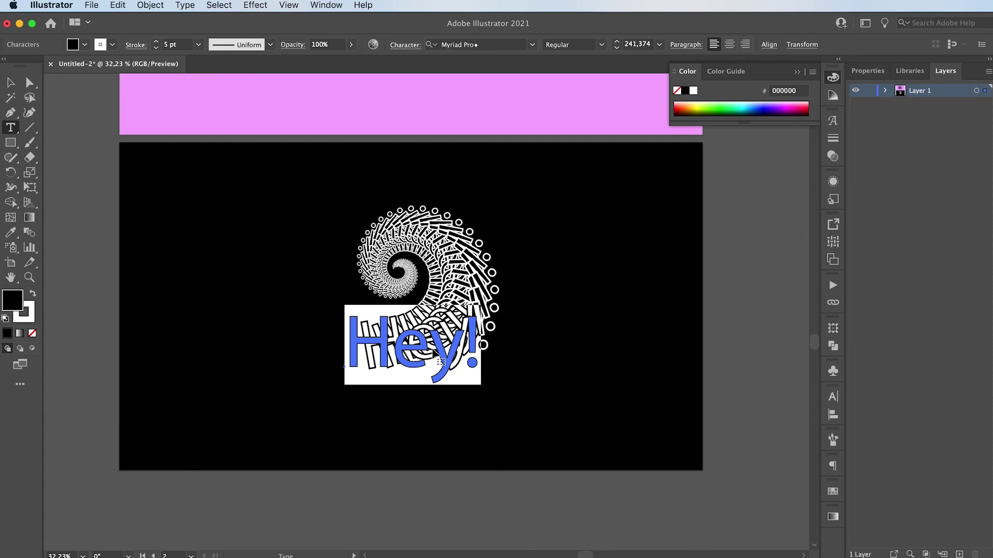
type("MVX")
key("Escape")
left_click_drag(436, 362, 422, 362)
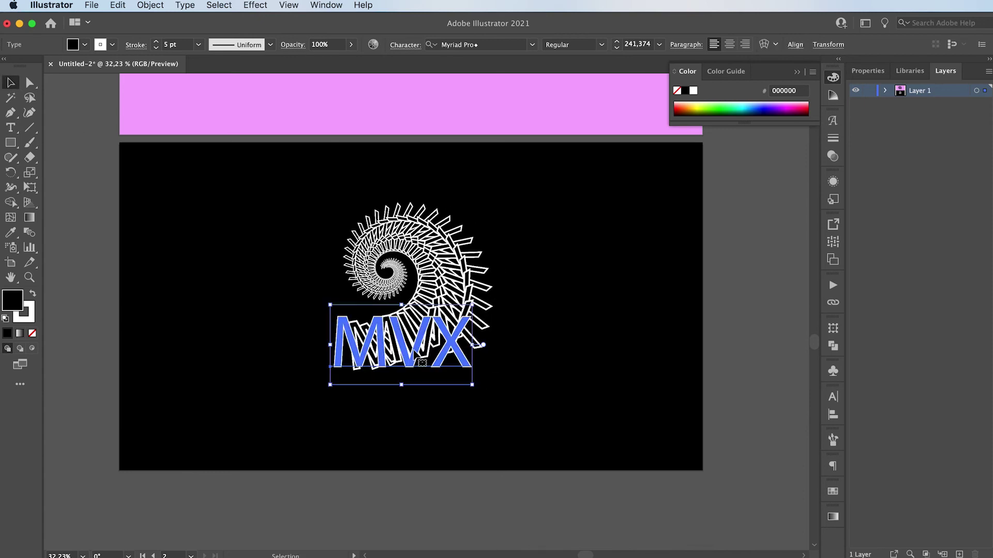
Replace the "MVX" text with "hellooooo" and move it left to centre it on the black artboard.
double_click(431, 355)
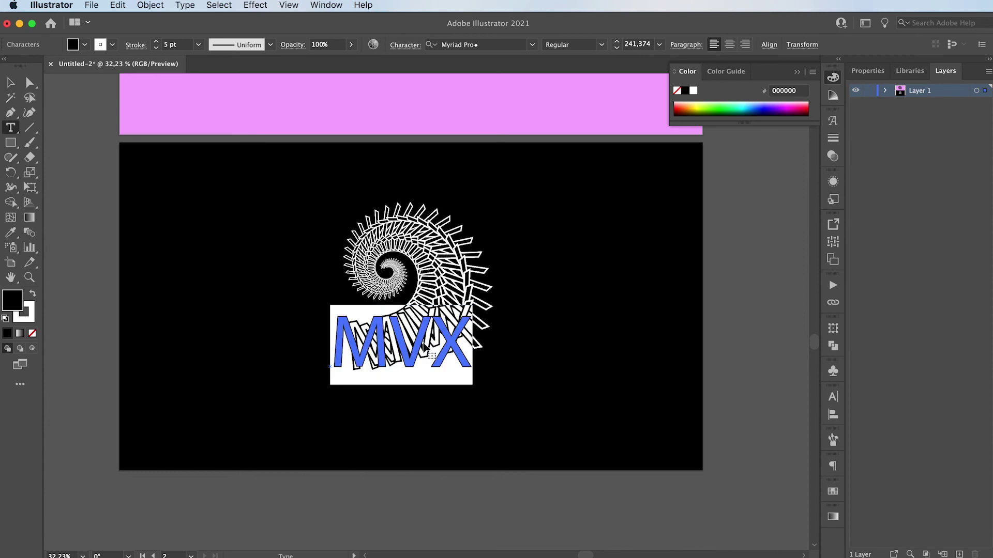
type("hellooooo")
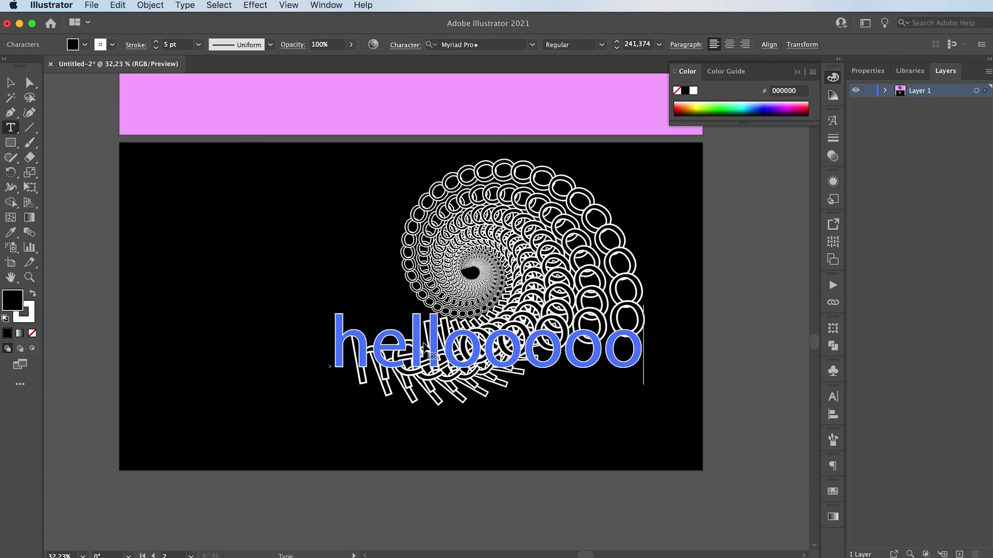
left_click(10, 84)
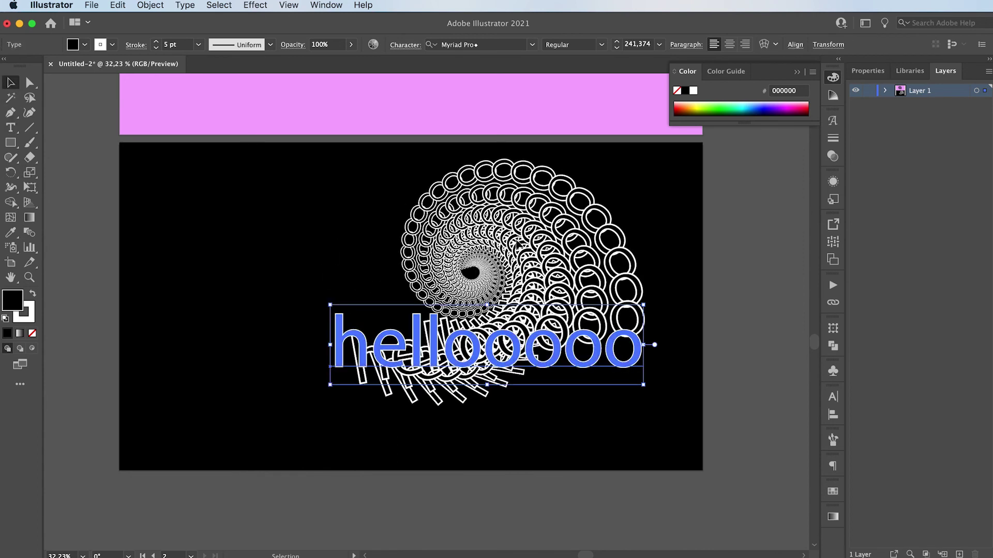
left_click_drag(518, 244, 439, 252)
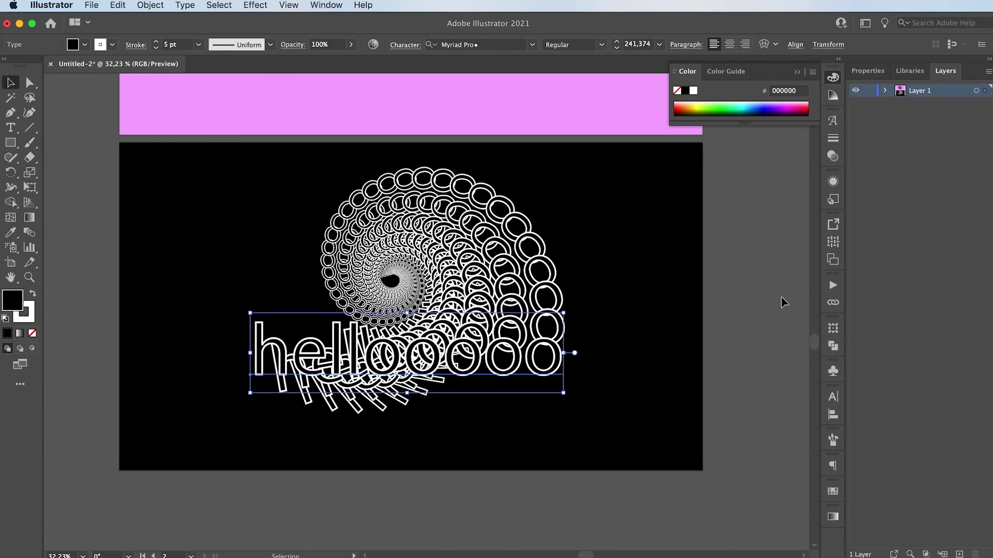